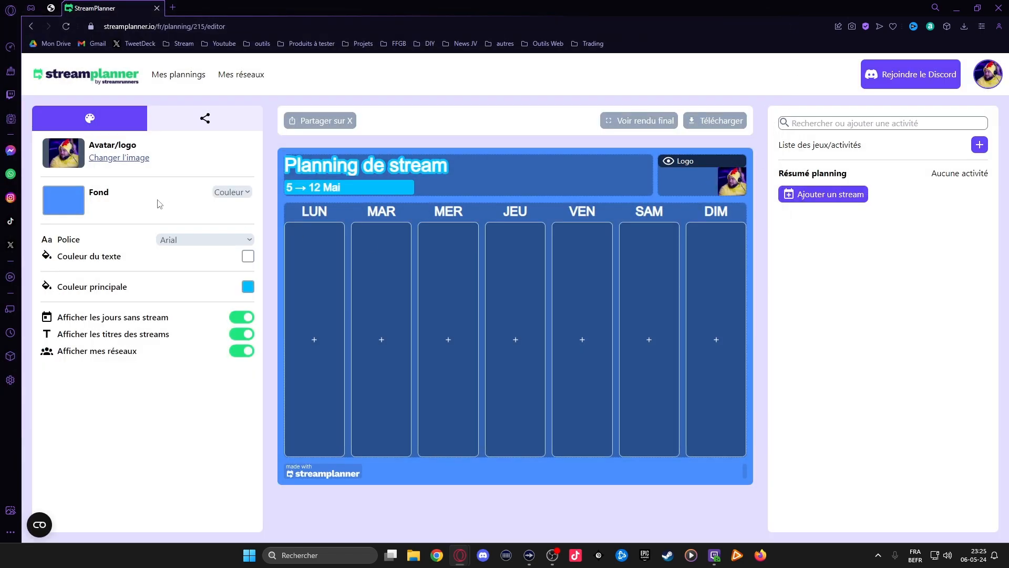
Change the schedule's background colour to a muted purple
{"action": "left_click", "coordinate": [68, 205]}
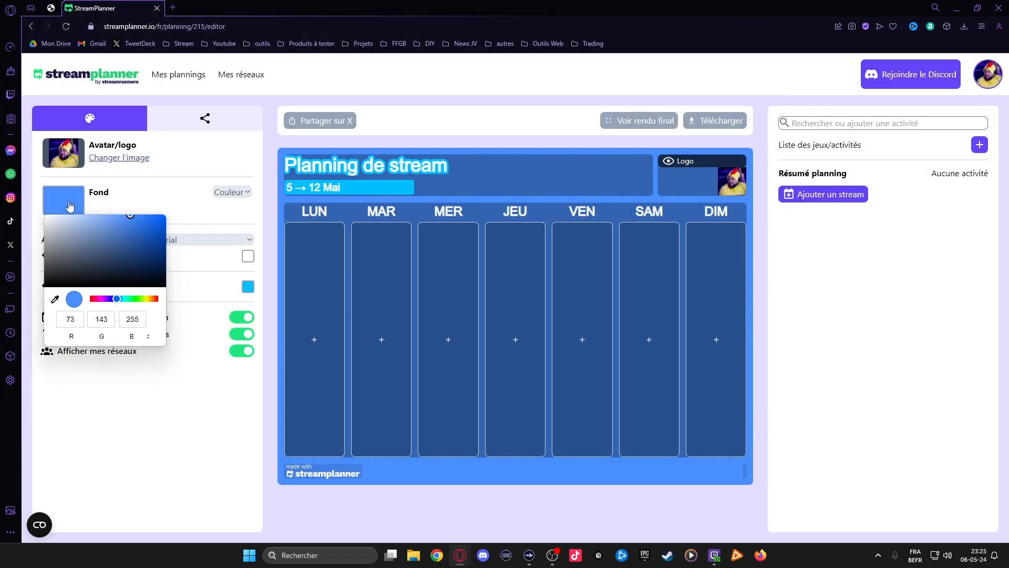
{"action": "left_click_drag", "start_coordinate": [118, 298], "coordinate": [108, 300]}
{"action": "left_click_drag", "start_coordinate": [130, 231], "coordinate": [121, 239]}
{"action": "left_click", "coordinate": [177, 201]}
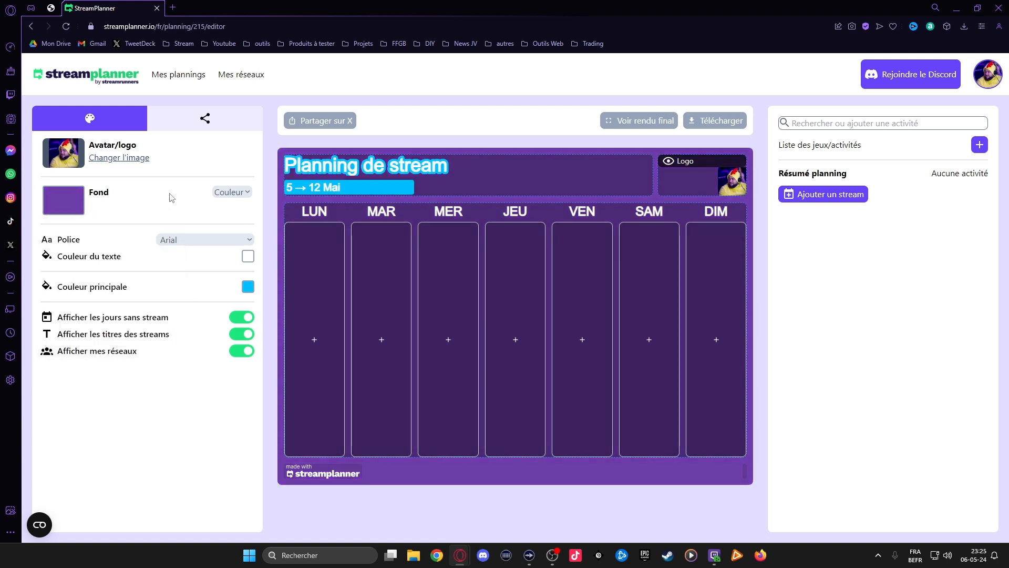
Set the schedule's font to Roboto and its main colour to a muted teal
{"action": "left_click", "coordinate": [194, 237]}
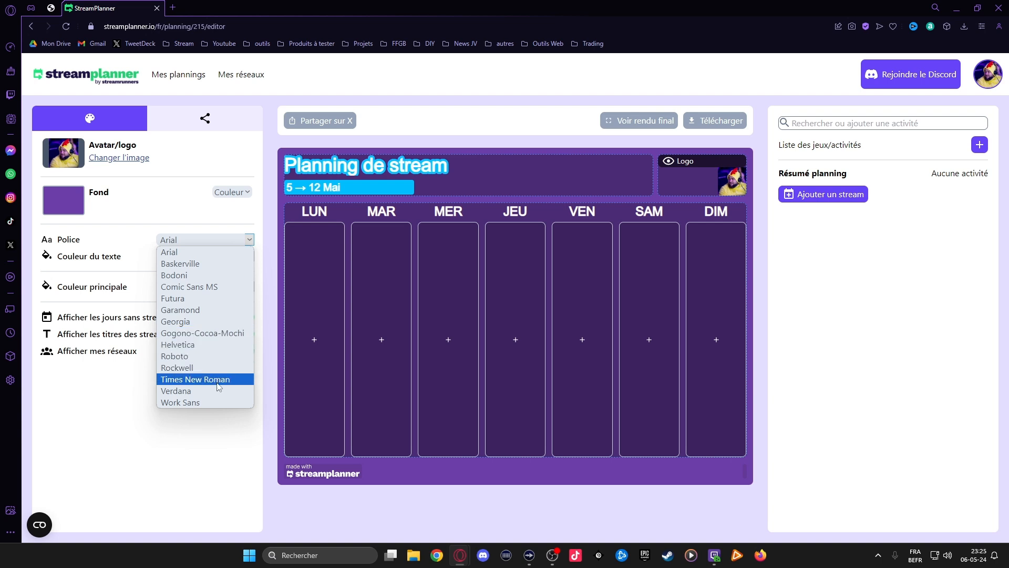
{"action": "left_click", "coordinate": [205, 356]}
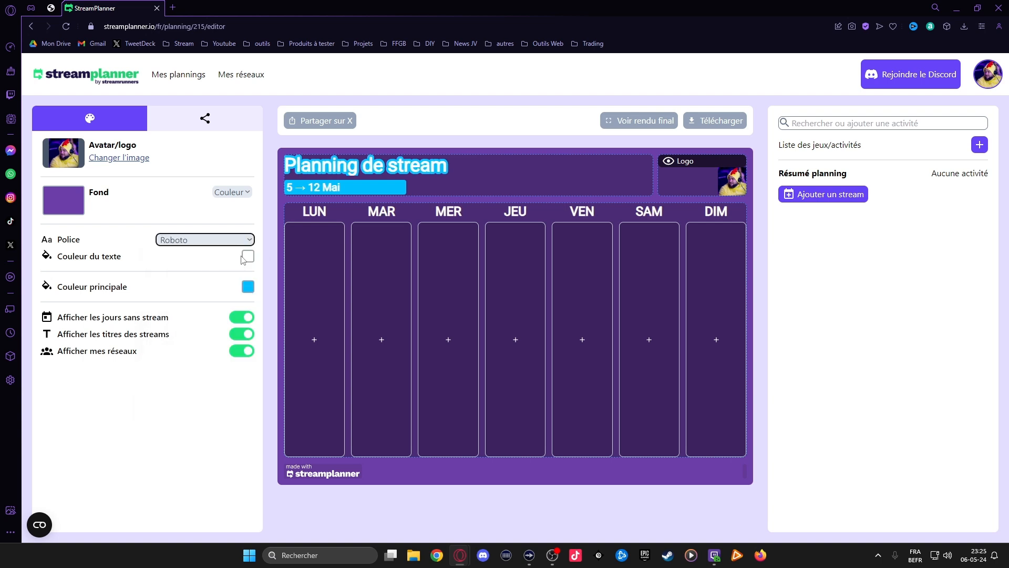
{"action": "left_click", "coordinate": [247, 287]}
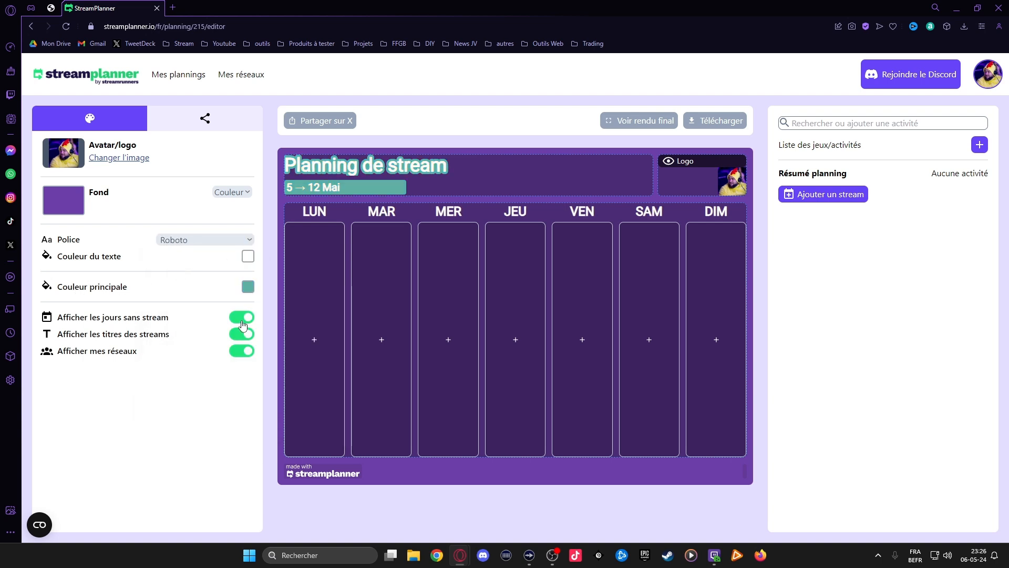
{"action": "left_click", "coordinate": [242, 320]}
{"action": "left_click", "coordinate": [241, 321]}
Create a new stream entry on Tuesday with the activity title "Fortnite"
{"action": "left_click", "coordinate": [382, 340]}
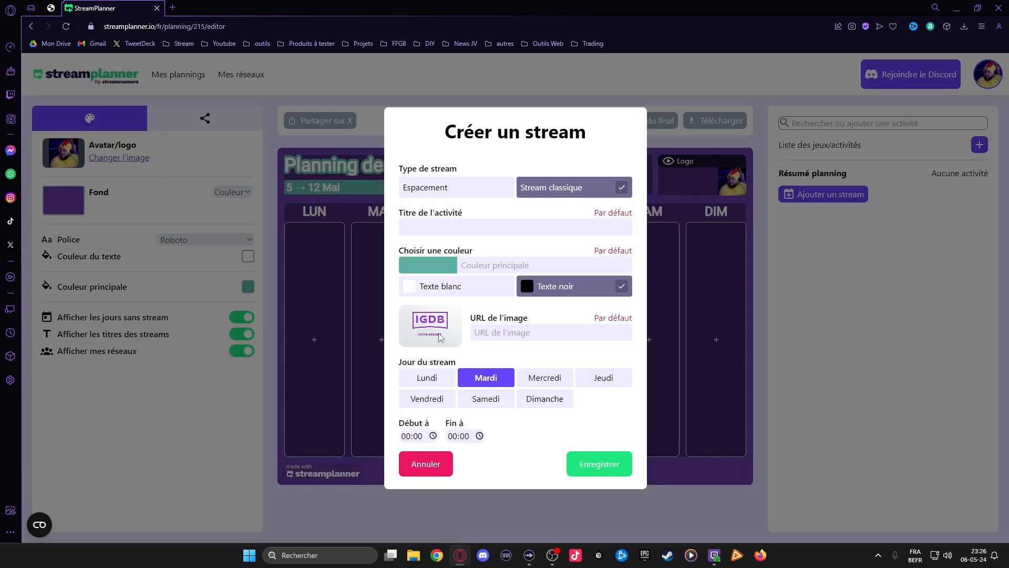
{"action": "left_click", "coordinate": [443, 230]}
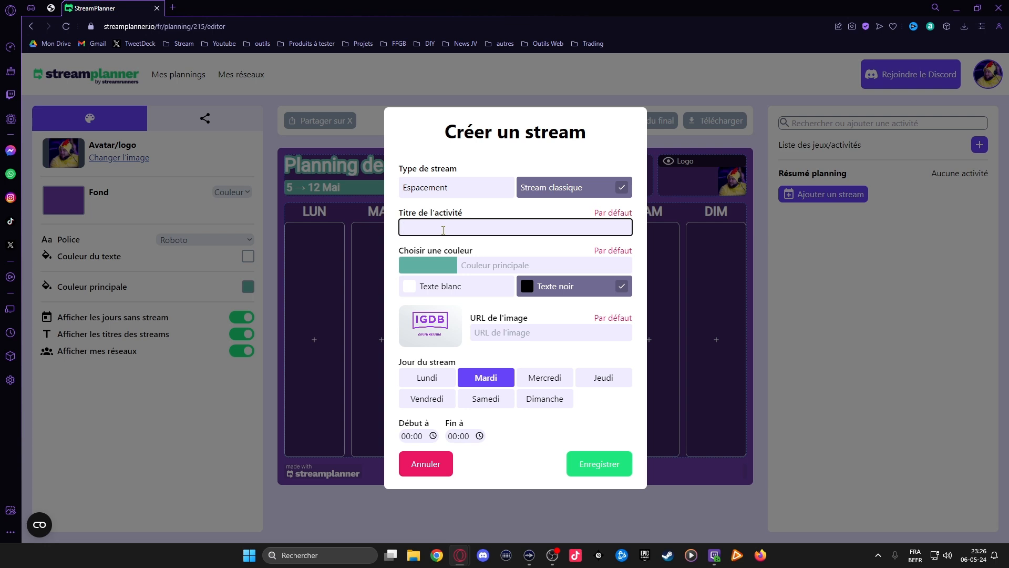
{"action": "type", "text": "Fortnite"}
Search the web for "fortnite" images in a new tab and copy the address of the Battle Royale picture from PlayStation Store
{"action": "left_click", "coordinate": [173, 8]}
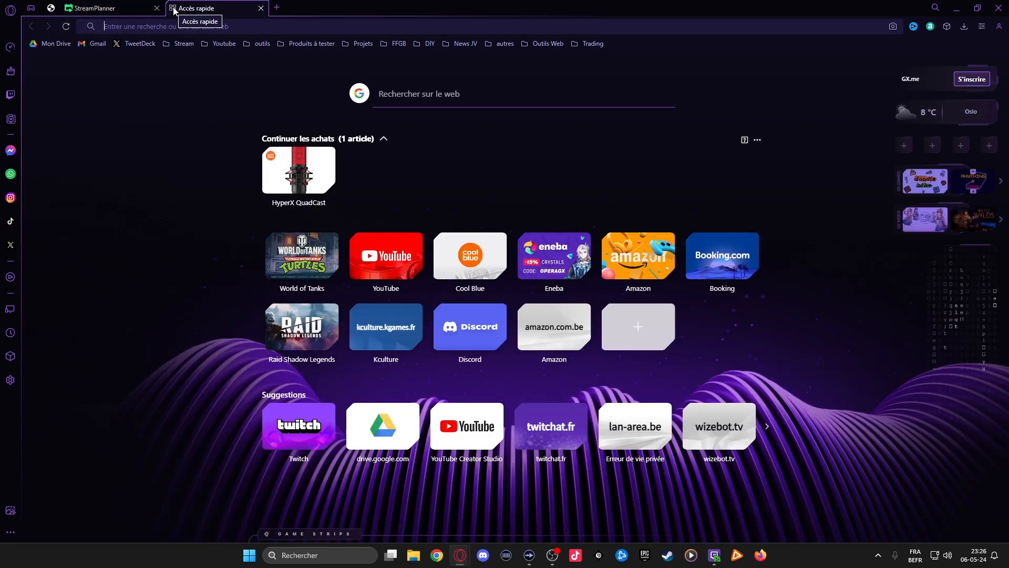
{"action": "type", "text": "fortnite"}
{"action": "key", "text": "Return"}
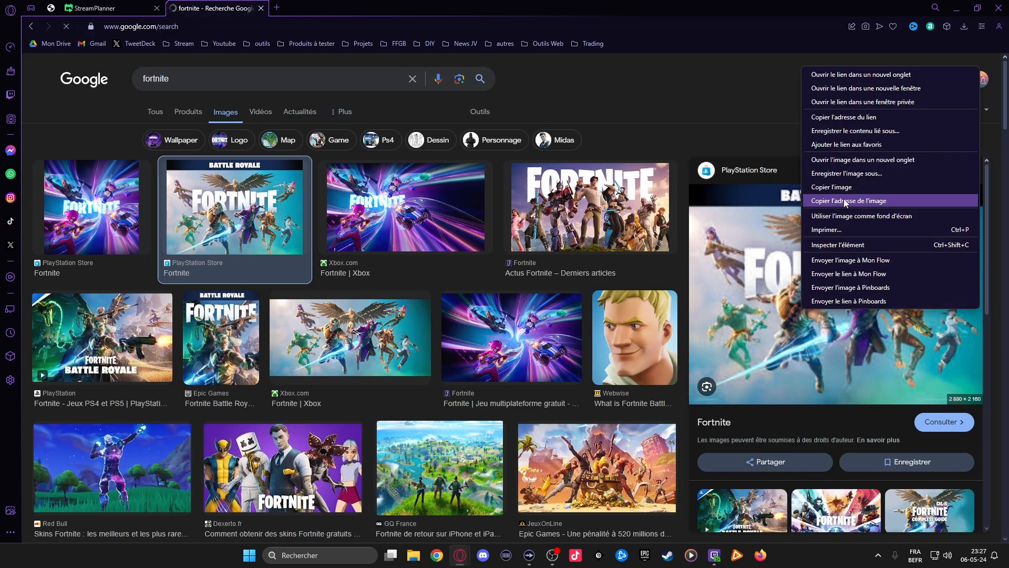
{"action": "left_click", "coordinate": [846, 201]}
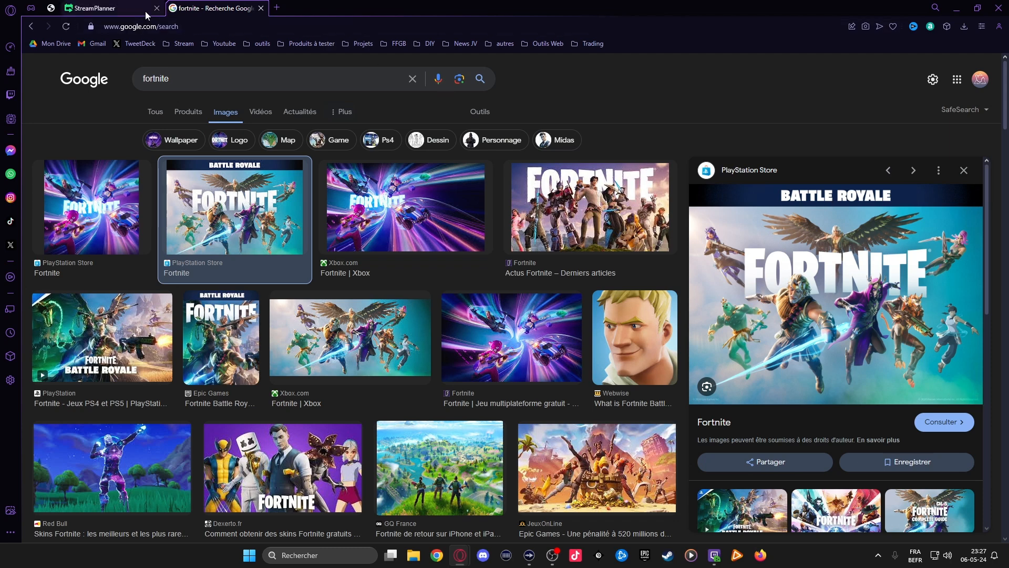
Return to StreamPlanner and paste the copied image address as the Fortnite stream's image URL
{"action": "left_click", "coordinate": [115, 10]}
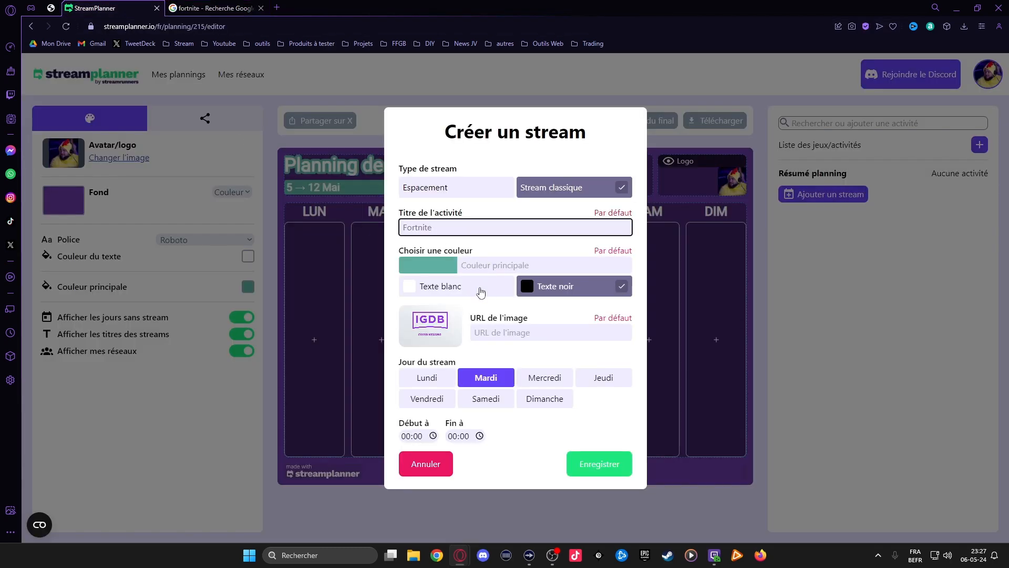
{"action": "right_click", "coordinate": [485, 331]}
{"action": "left_click", "coordinate": [504, 409]}
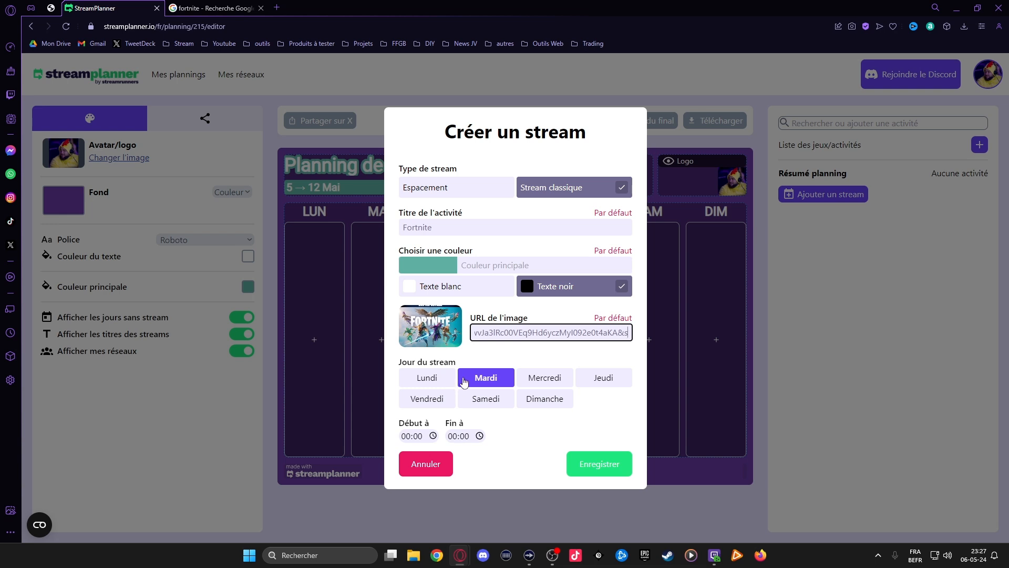
Schedule the Fortnite stream from 21:00 to 23:00 and save it
{"action": "left_click", "coordinate": [415, 436]}
{"action": "left_click", "coordinate": [408, 437]}
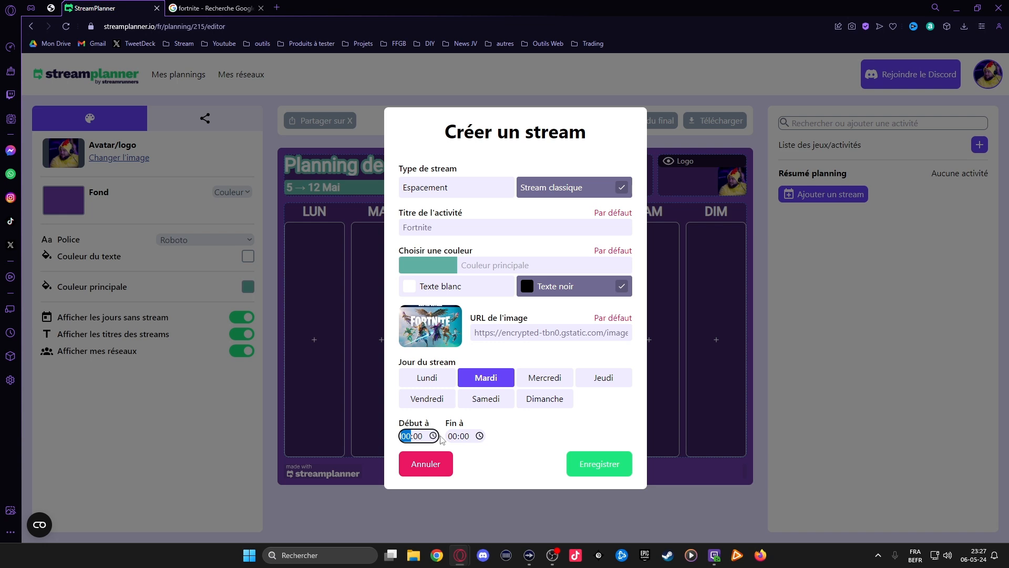
{"action": "type", "text": "21"}
{"action": "key", "text": "Tab"}
{"action": "type", "text": "23"}
{"action": "left_click", "coordinate": [596, 471]}
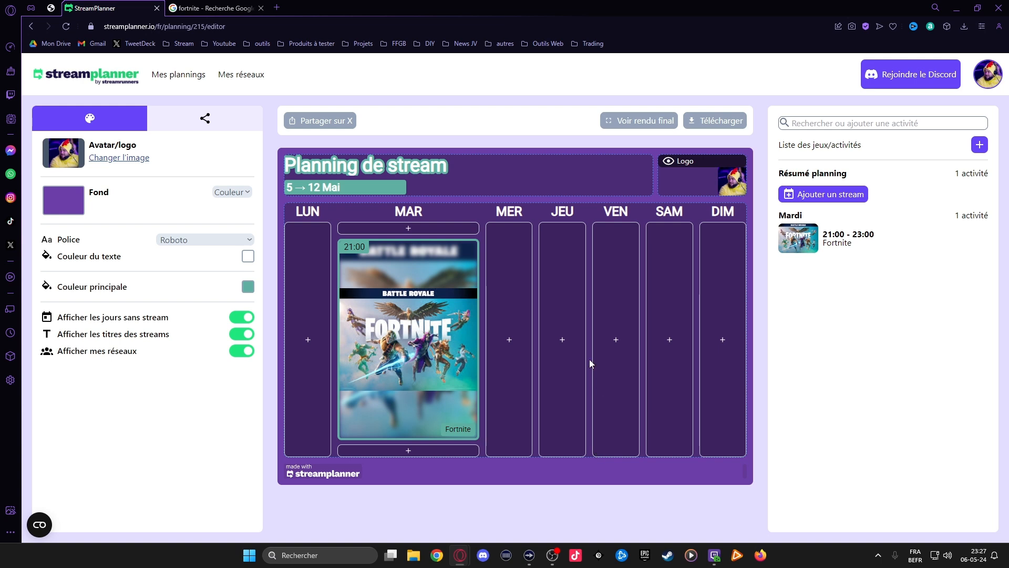
Start a new stream entry in the Friday column
{"action": "left_click", "coordinate": [623, 337]}
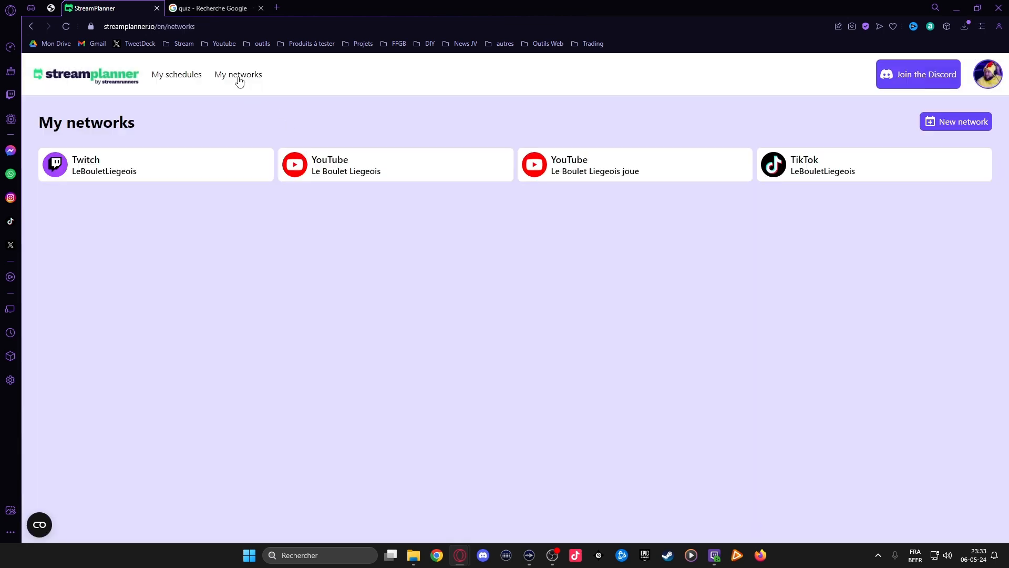
{"action": "left_click", "coordinate": [955, 124]}
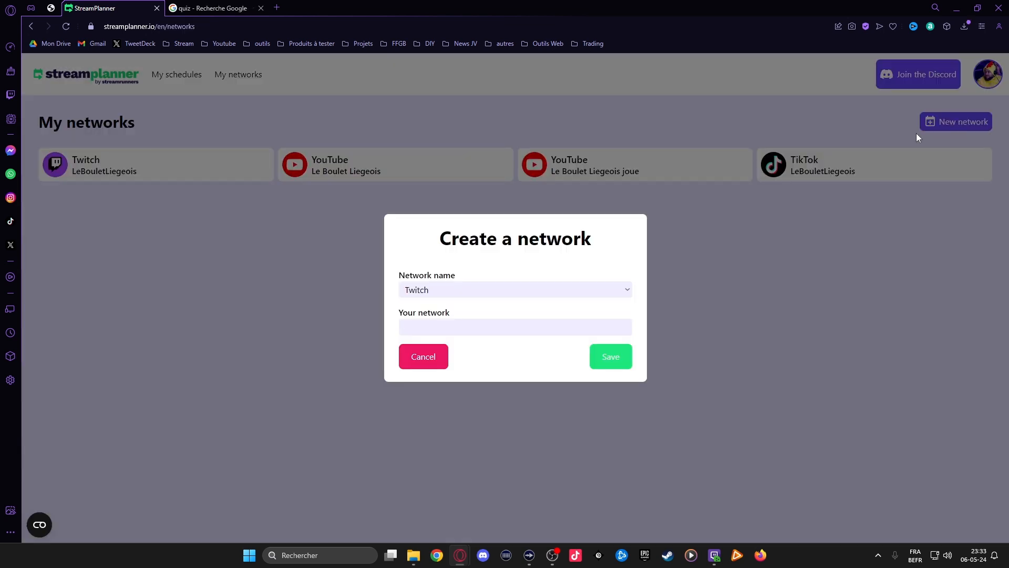
{"action": "left_click", "coordinate": [429, 291]}
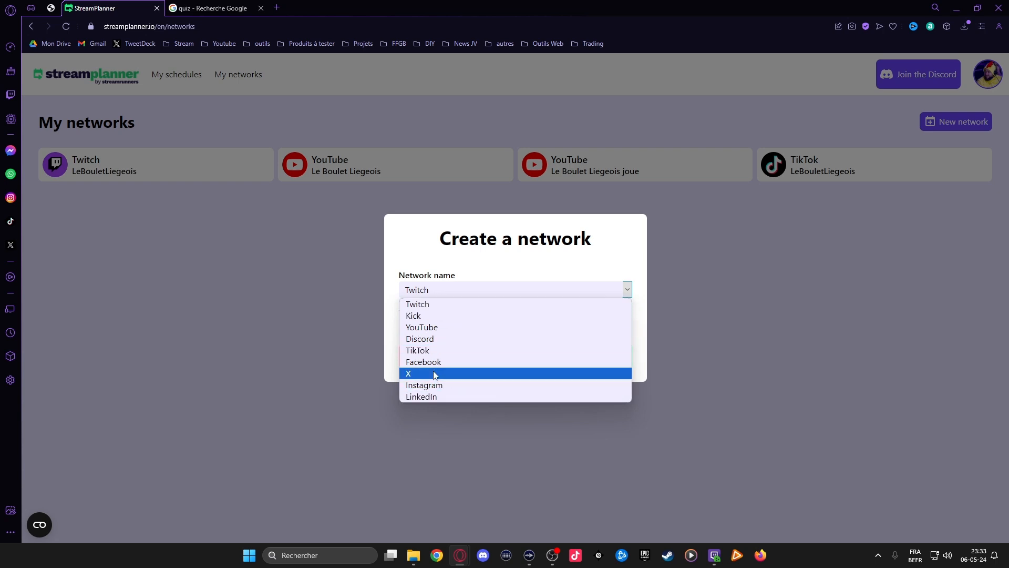
{"action": "left_click", "coordinate": [743, 290]}
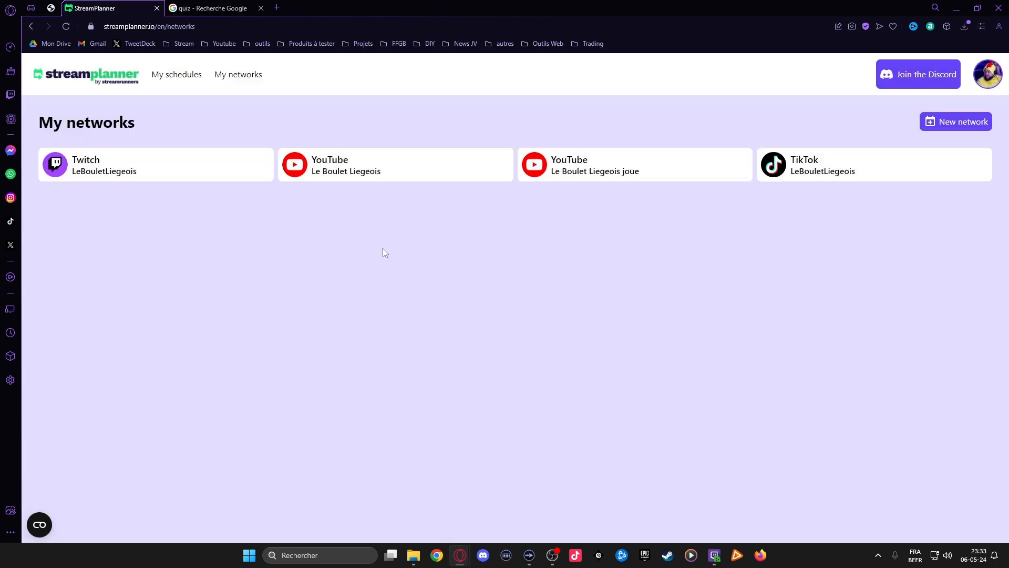
Open the "Planning de stream" schedule, reload it and preview its final rendering with the networks displayed
{"action": "left_click", "coordinate": [178, 76]}
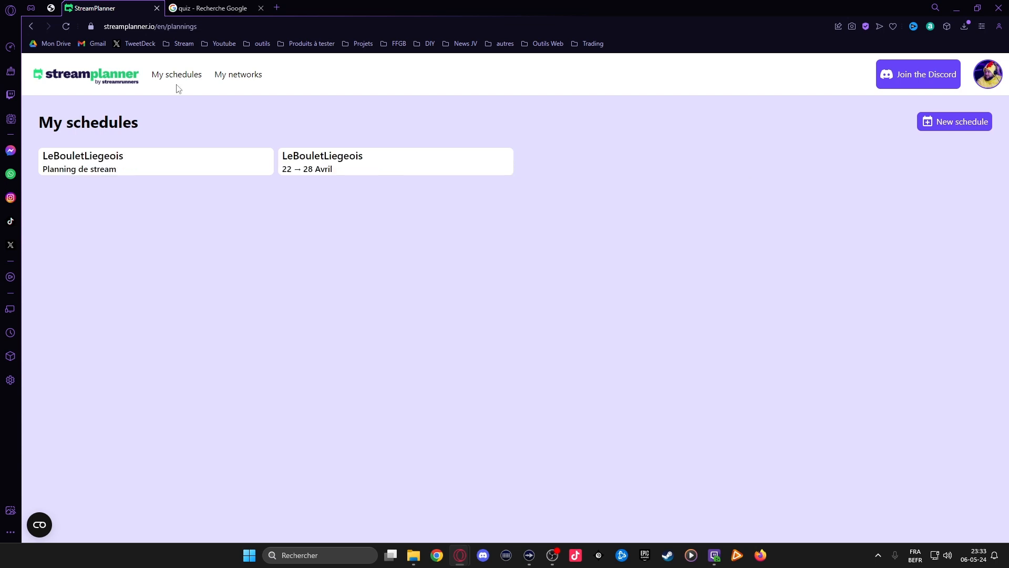
{"action": "left_click", "coordinate": [212, 174]}
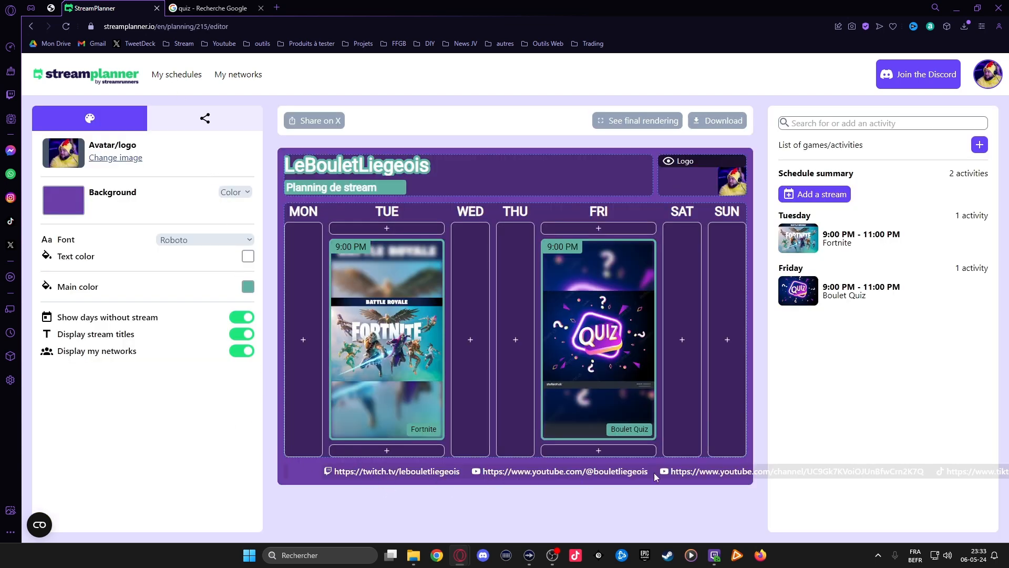
{"action": "key", "text": "F5"}
{"action": "mouse_move", "coordinate": [632, 118]}
{"action": "left_click", "coordinate": [639, 136]}
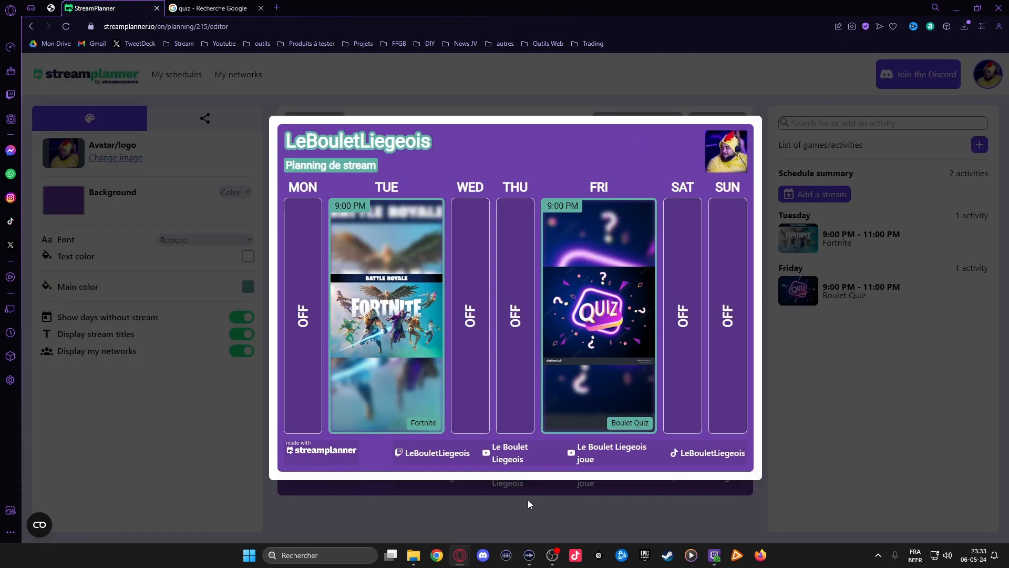
{"action": "left_click", "coordinate": [785, 389]}
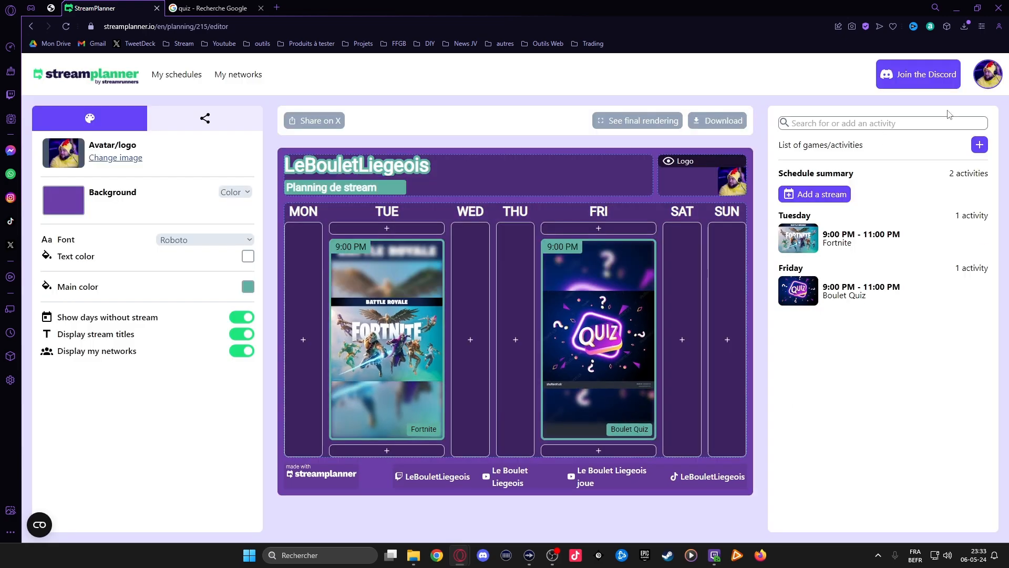
Remove the spaces from the two YouTube network names so they read LeBouletLiegeois and LeBouletLiegeoisjoue, and save
{"action": "left_click", "coordinate": [241, 79]}
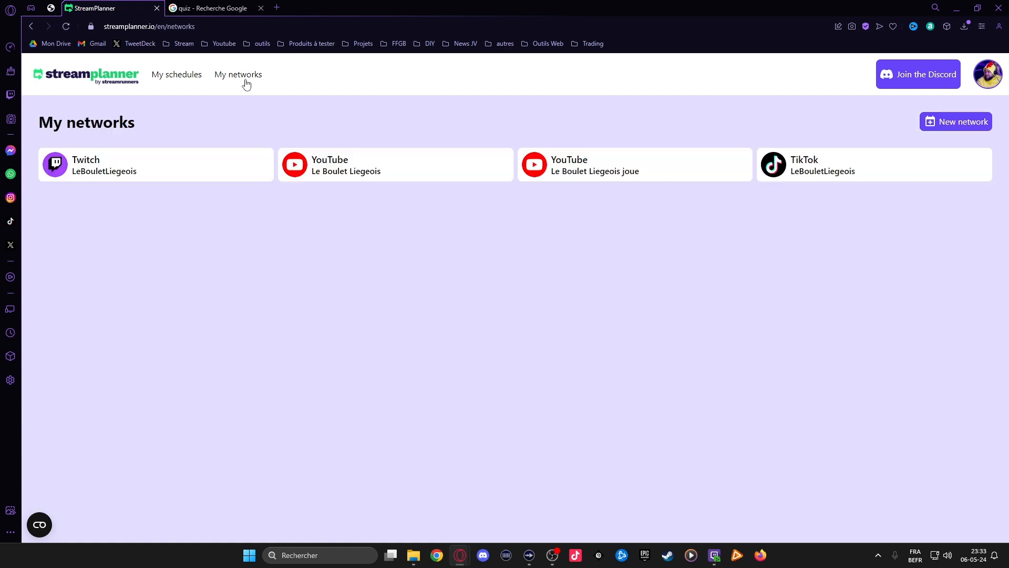
{"action": "left_click", "coordinate": [365, 164]}
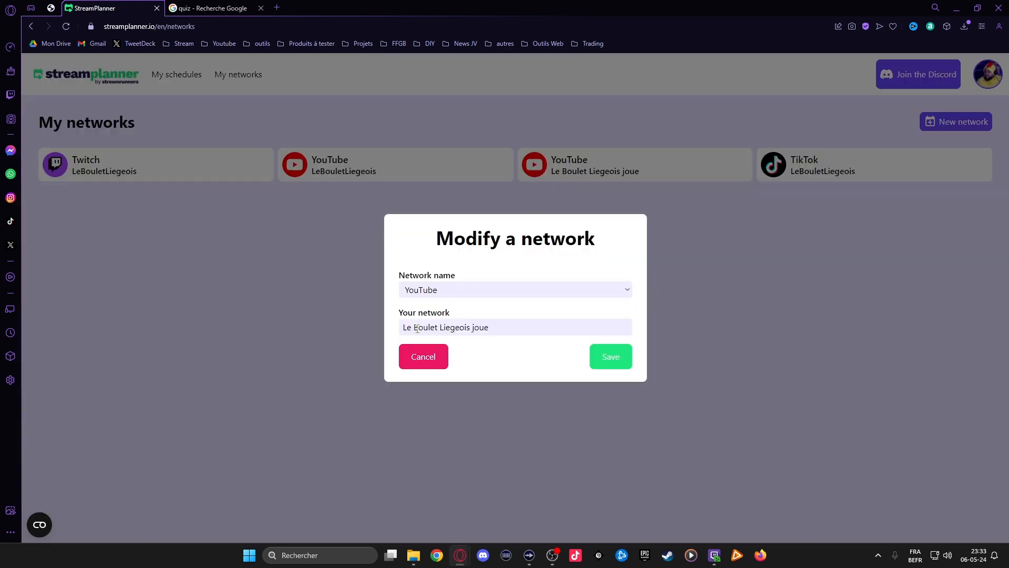
{"action": "left_click", "coordinate": [412, 327]}
{"action": "key", "text": "BackSpace"}
{"action": "key", "text": "ctrl+Right"}
{"action": "key", "text": "BackSpace"}
{"action": "key", "text": "BackSpace"}
{"action": "left_click", "coordinate": [610, 357]}
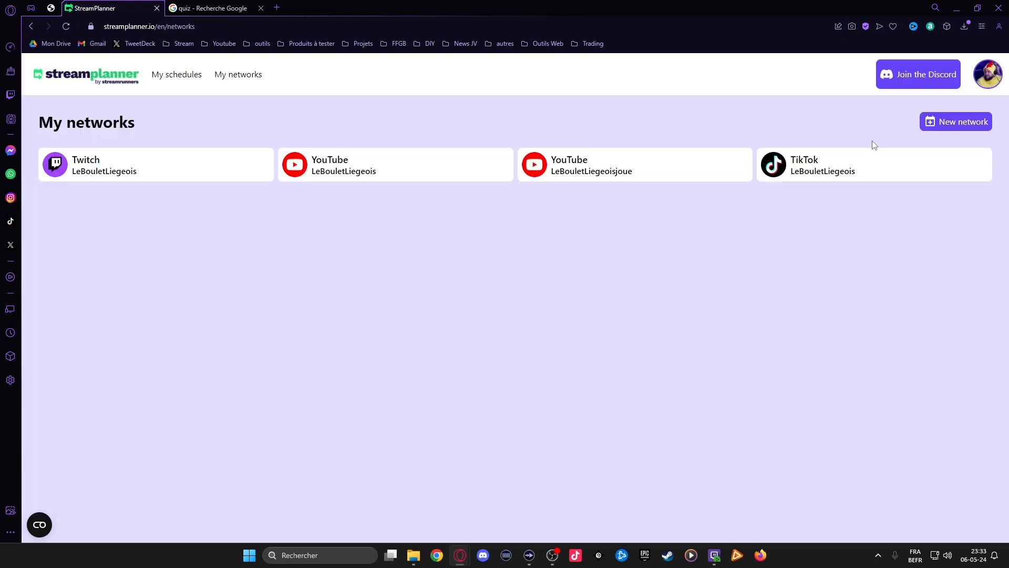
Open the stream schedule and replace its main title with "LeBouletLiegeois"
{"action": "left_click", "coordinate": [194, 77]}
{"action": "left_click", "coordinate": [167, 163]}
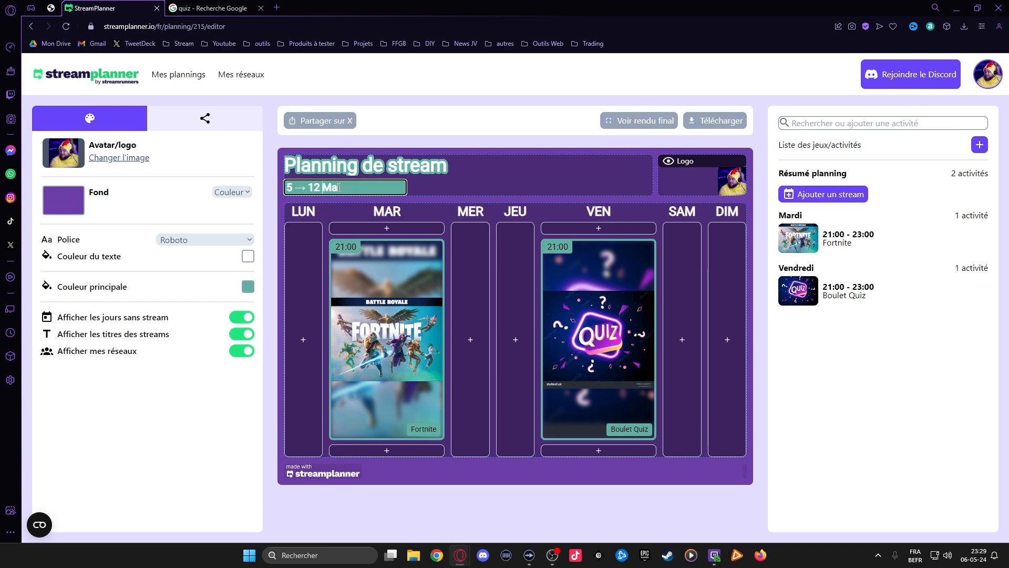
{"action": "left_click_drag", "start_coordinate": [445, 166], "coordinate": [299, 162]}
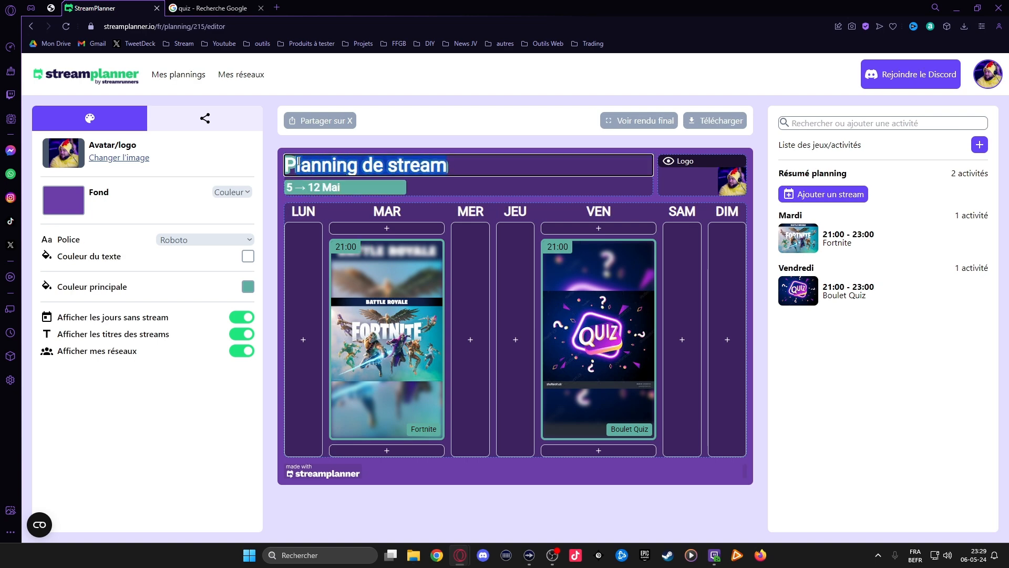
{"action": "type", "text": "LeBouletLi"}
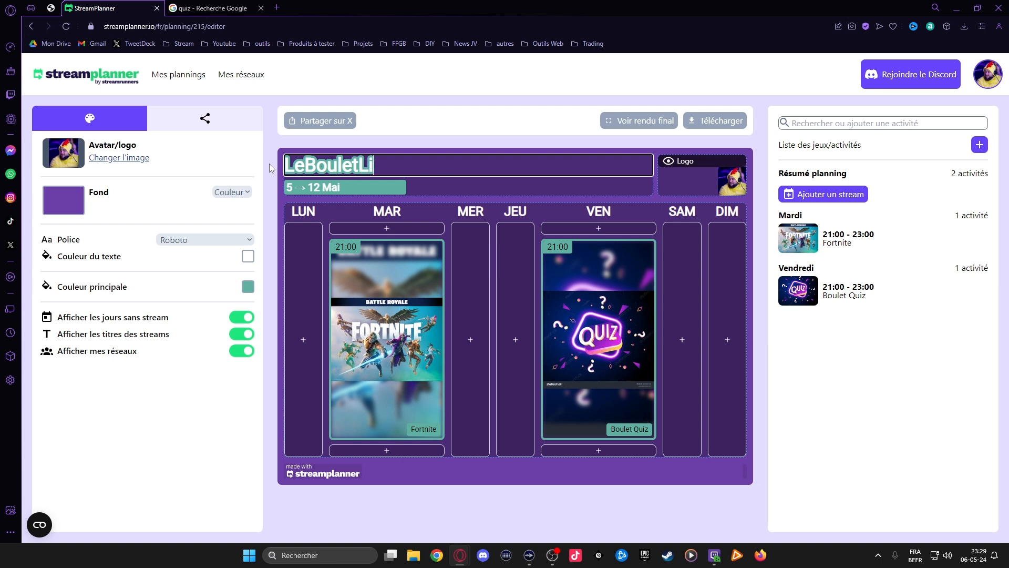
{"action": "type", "text": "egeois"}
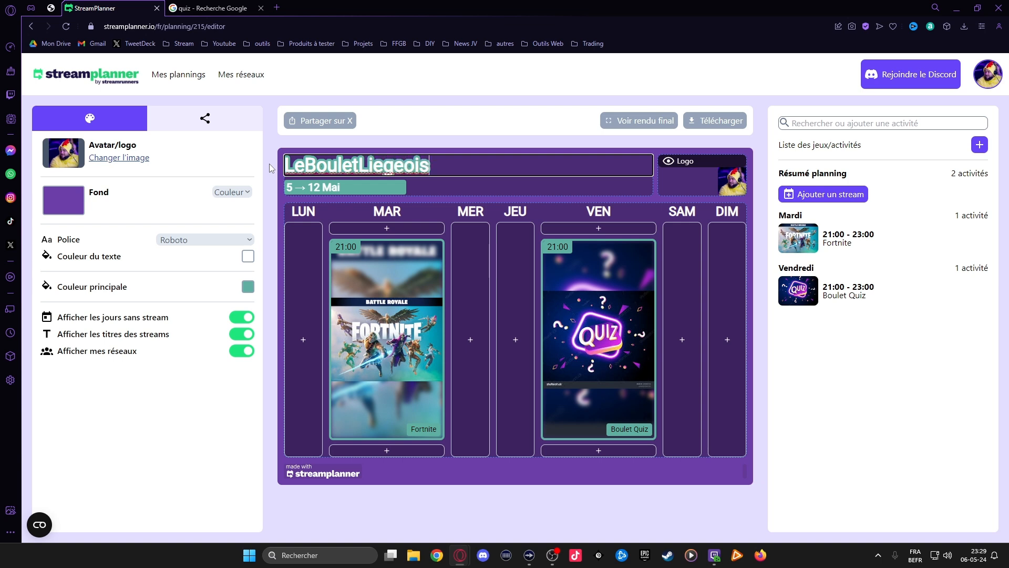
Replace the date range under the schedule's title with "Planning de stream"
{"action": "left_click", "coordinate": [341, 185]}
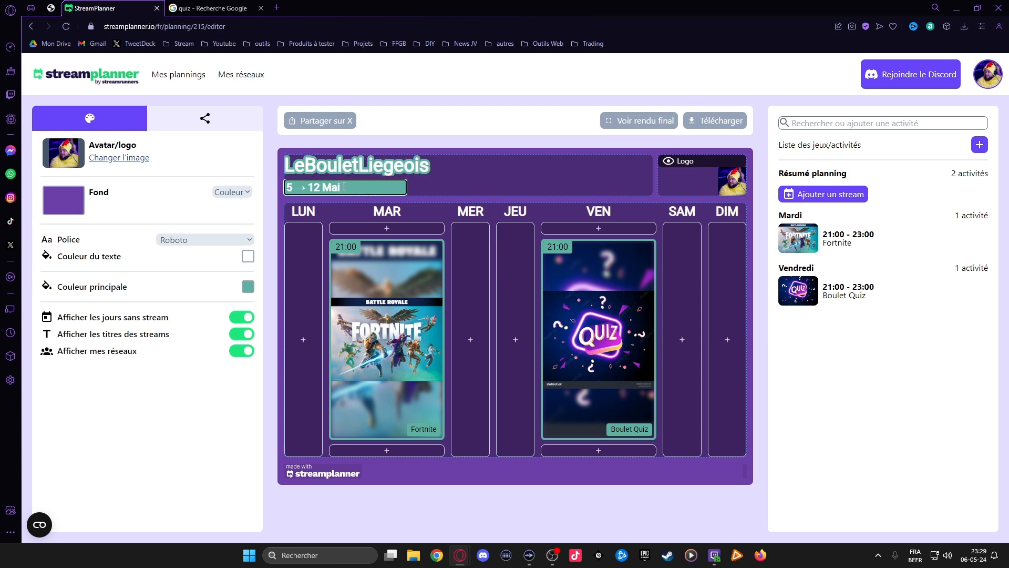
{"action": "left_click_drag", "start_coordinate": [344, 186], "coordinate": [263, 193]}
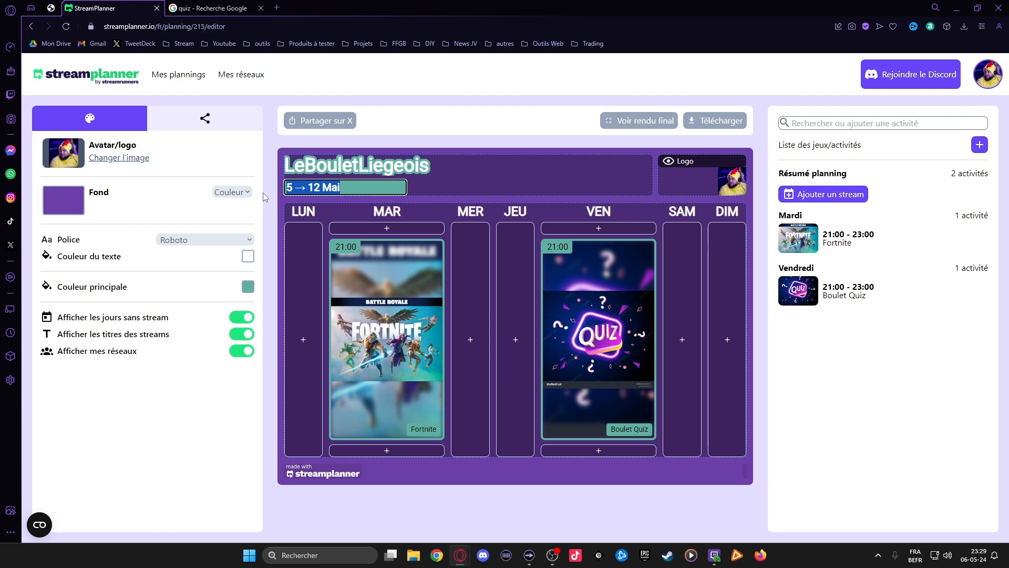
{"action": "type", "text": "Pla"}
{"action": "key", "text": "BackSpace"}
{"action": "key", "text": "BackSpace"}
{"action": "key", "text": "BackSpace"}
{"action": "type", "text": "Planning"}
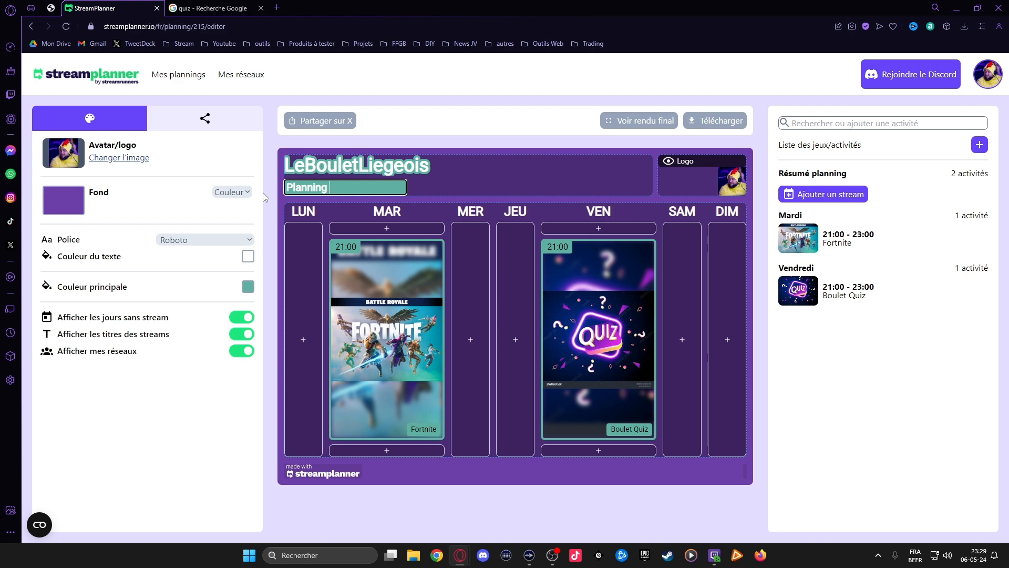
{"action": "type", "text": " de stream"}
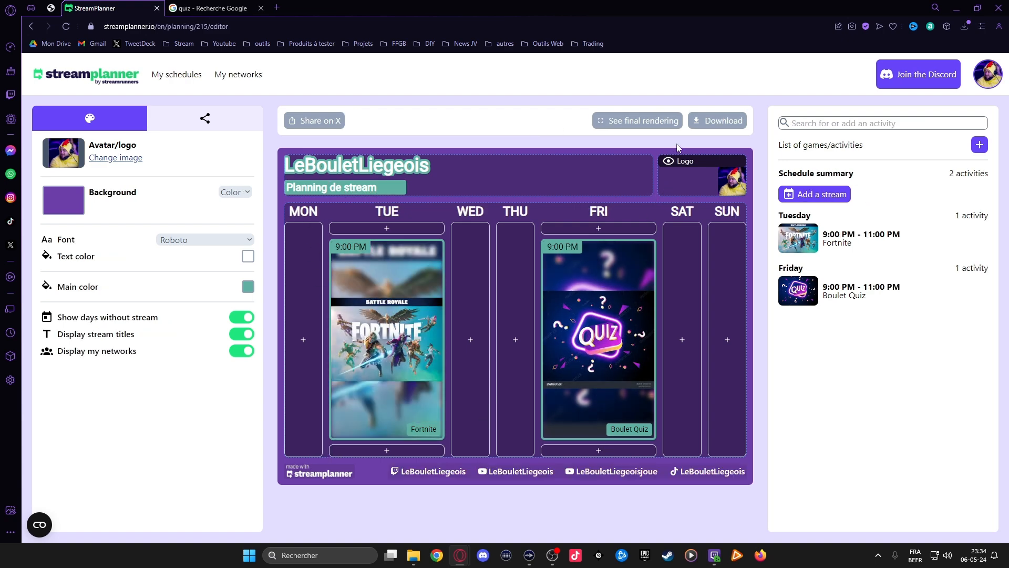
Download the finished schedule image at its current size
{"action": "left_click", "coordinate": [709, 120]}
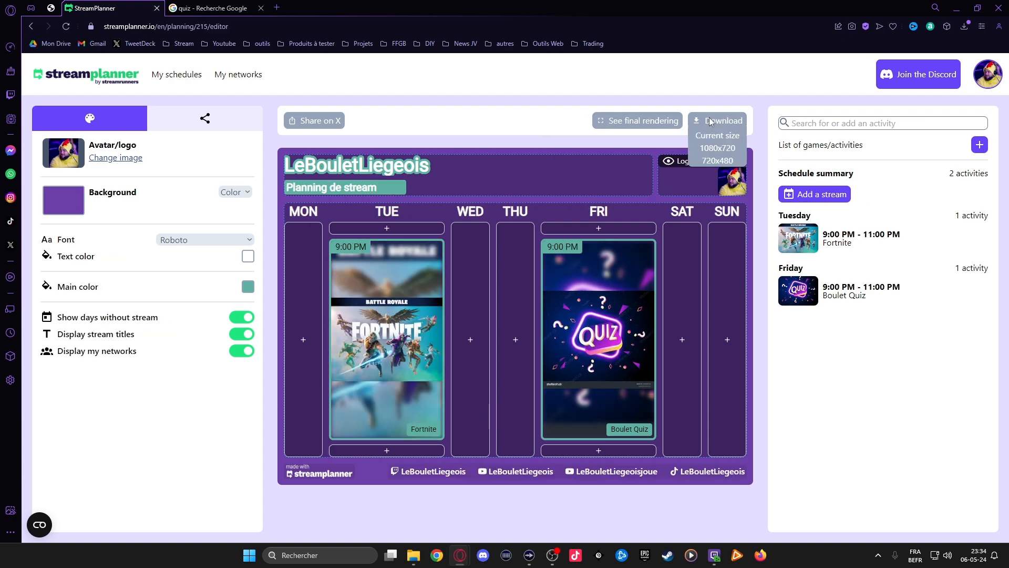
{"action": "left_click", "coordinate": [728, 138]}
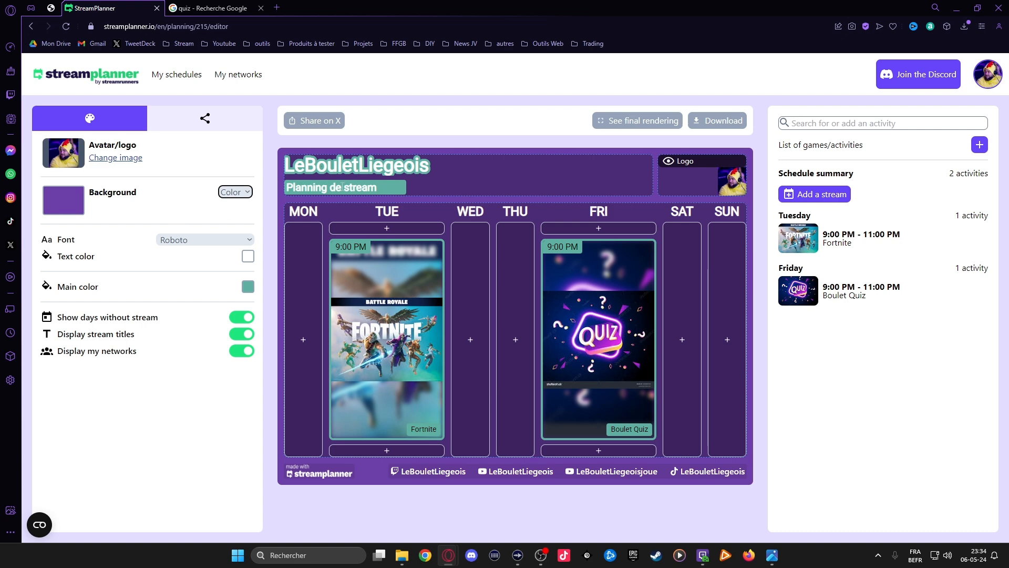
Switch the schedule's background type from a colour to an image
{"action": "left_click", "coordinate": [235, 191]}
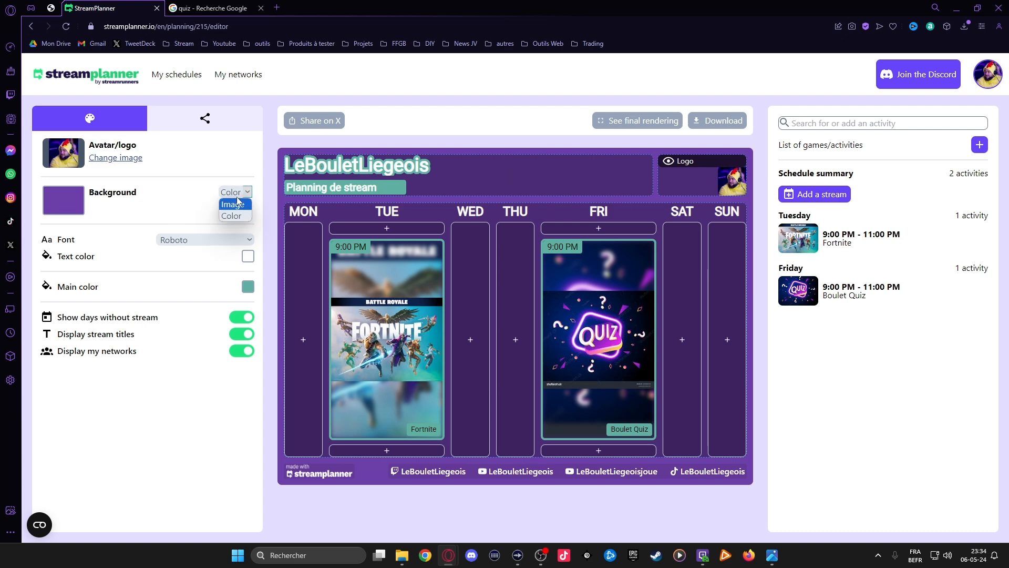
{"action": "left_click", "coordinate": [232, 204]}
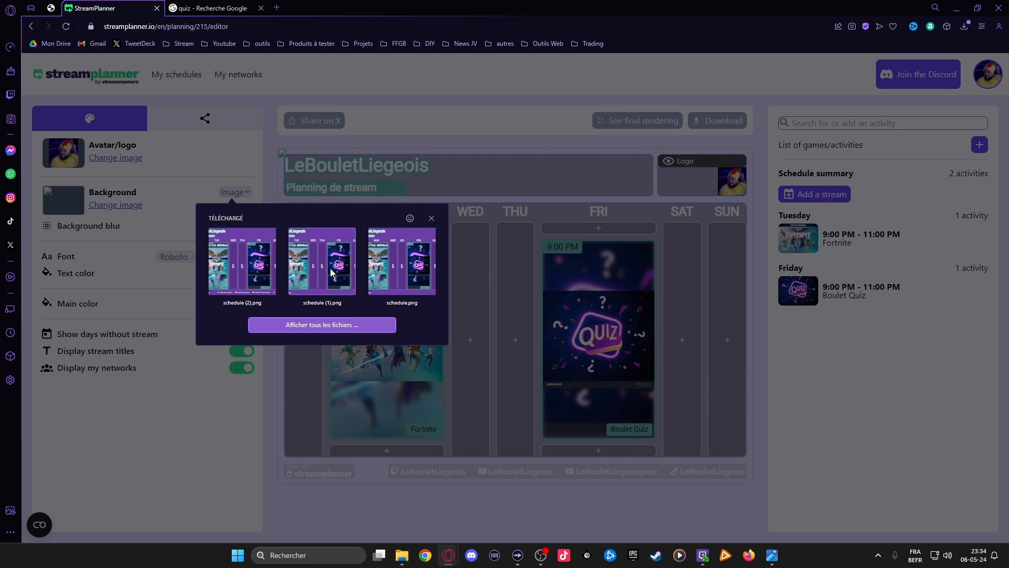